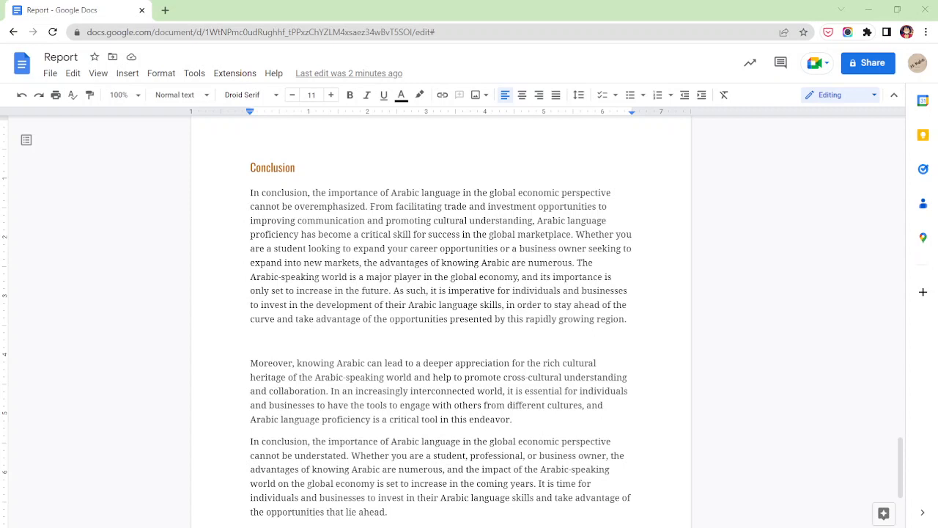
- Enter the quotation "Language is the blood of the soul into which thoughts run and out of which they grow." between the Conclusion paragraphs and indent it one level
text("Language is the blood of the soul into which thoughts run and out of which they grow.")
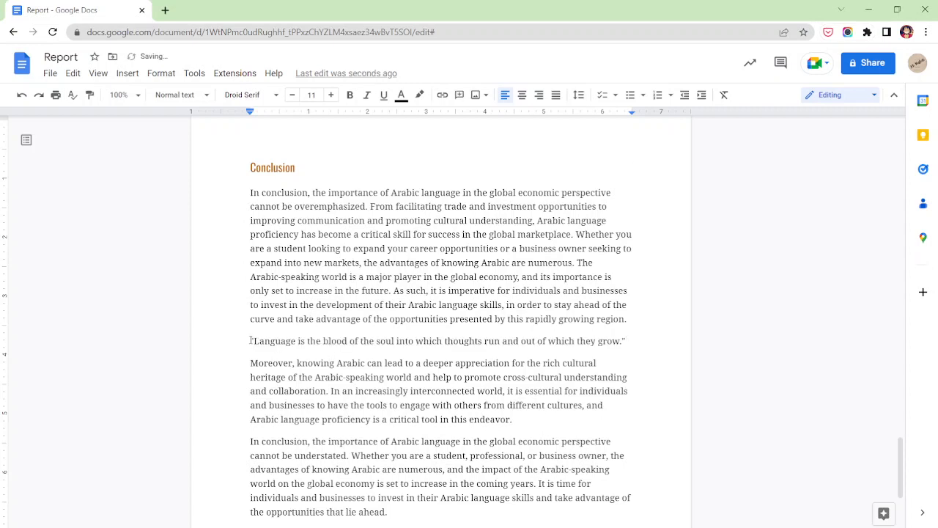
drag(250, 341, 625, 341)
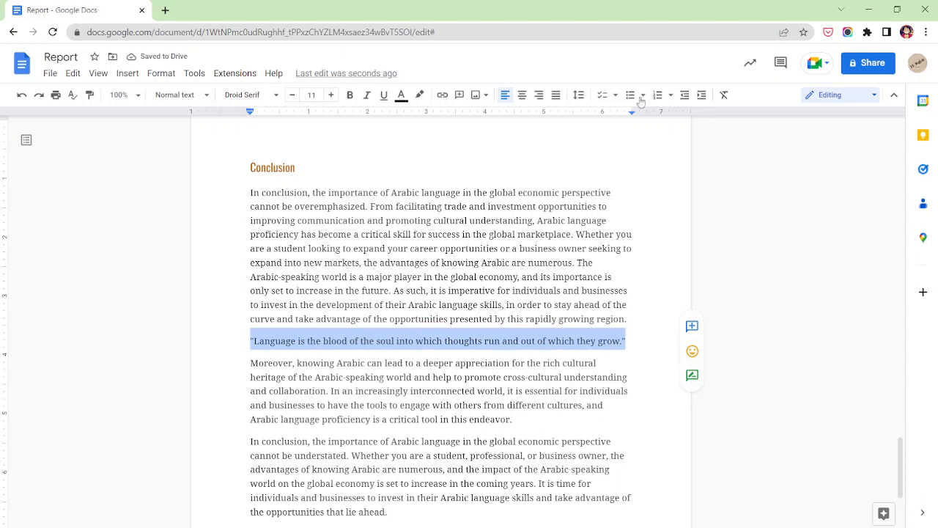
click(702, 95)
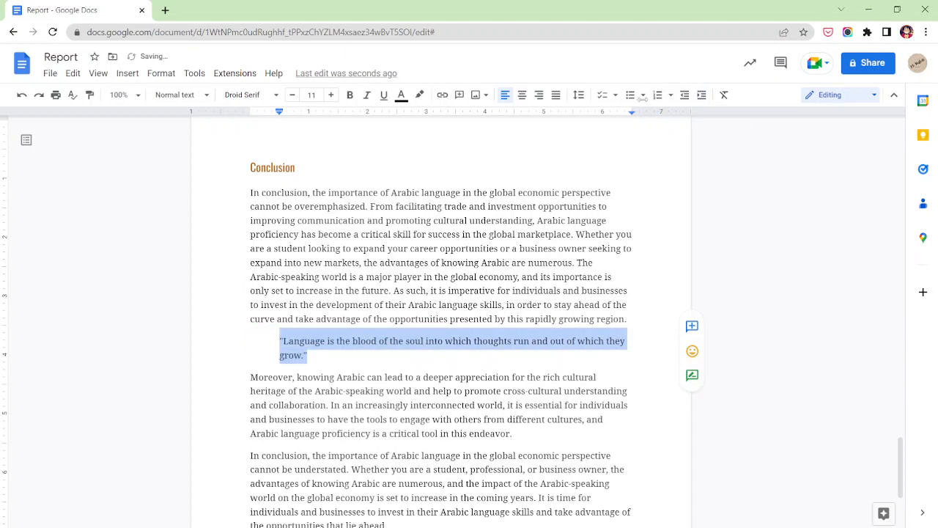
- Pull in the right indent of the quotation alone to just short of the 6-inch ruler mark, undoing the first attempt
drag(630, 114, 591, 117)
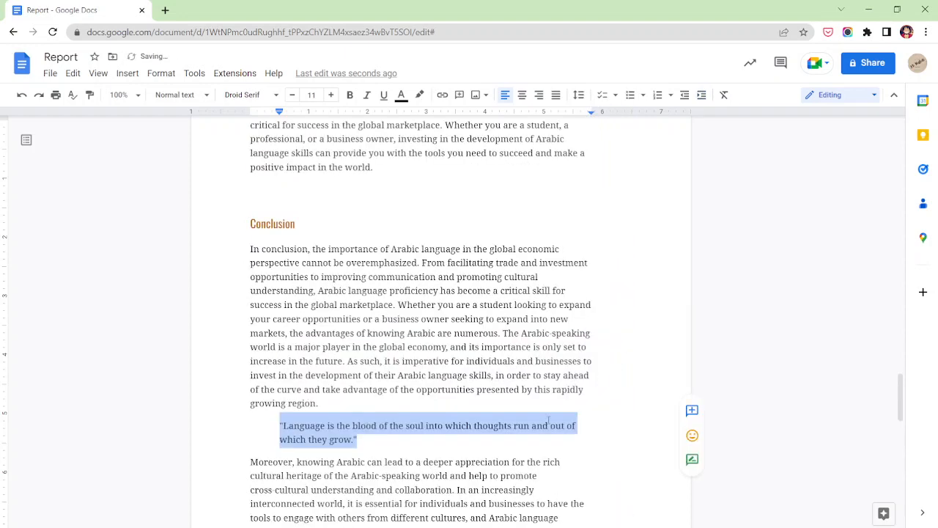
key(ctrl+z)
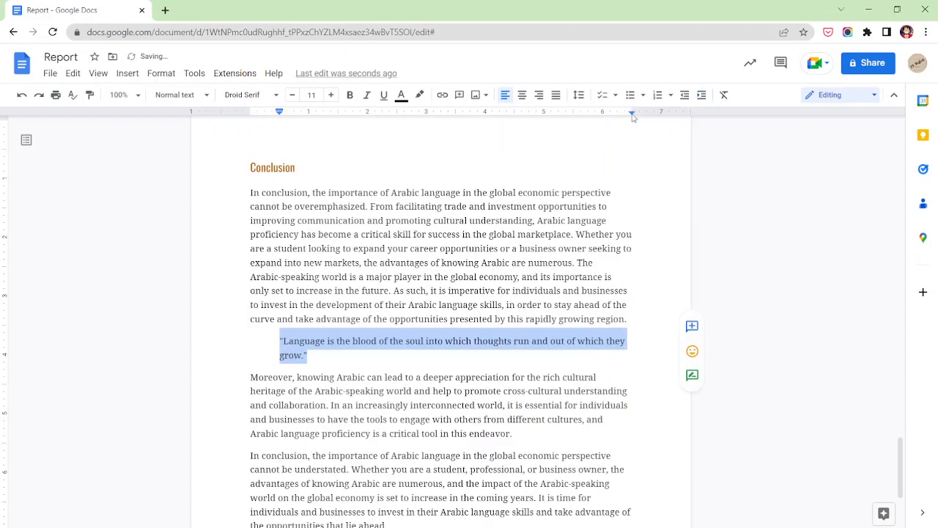
drag(632, 115, 599, 115)
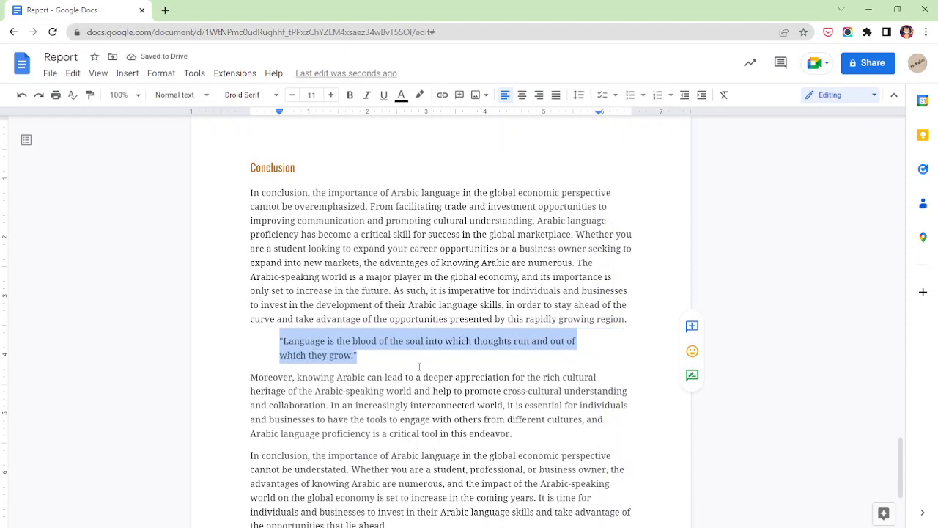
- Undo the quotation's right and left indents and delete its text, leaving an empty line
key(ctrl+z)
key(ctrl+z)
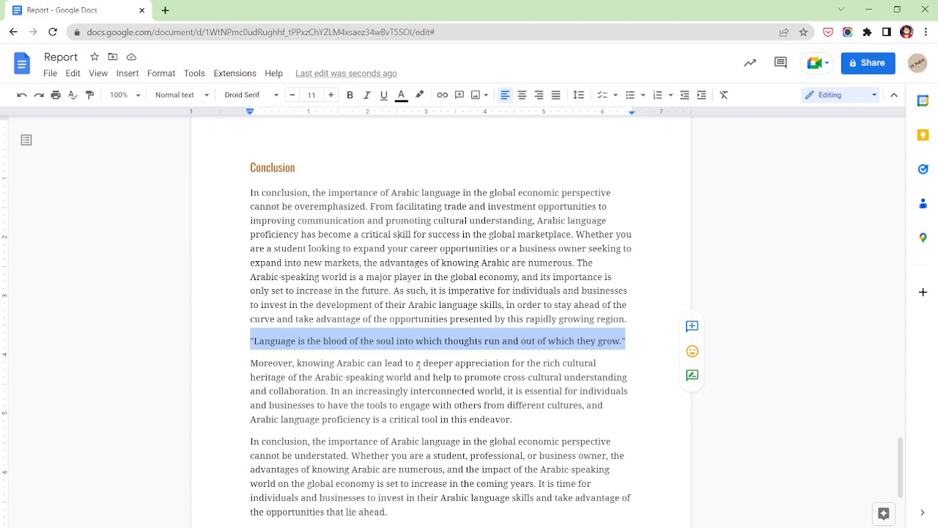
key(BackSpace)
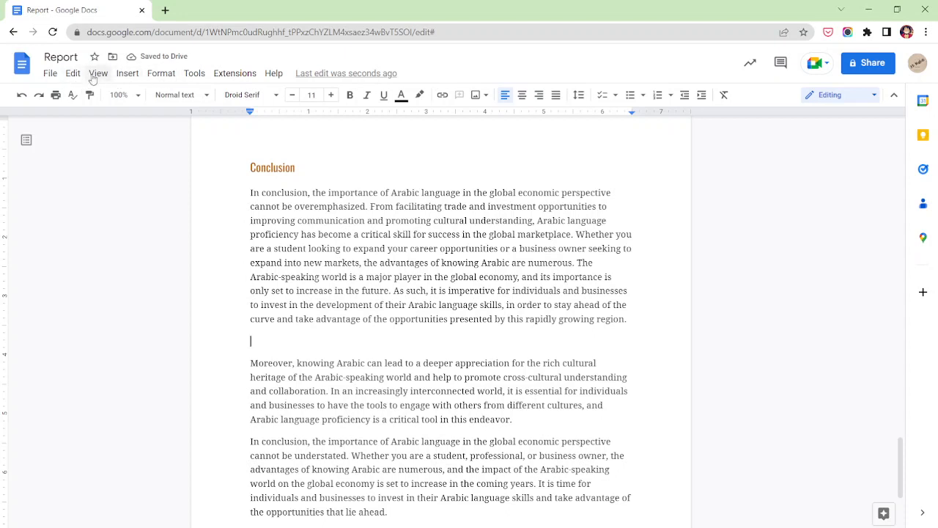
- Insert a 1 x 1 table on the empty line between the Conclusion paragraphs
click(127, 74)
mouse_move(151, 122)
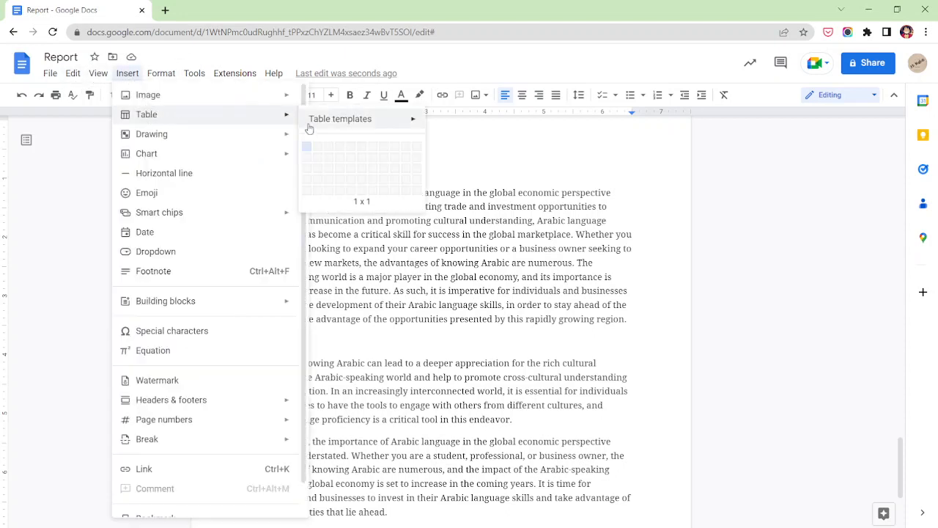
click(308, 150)
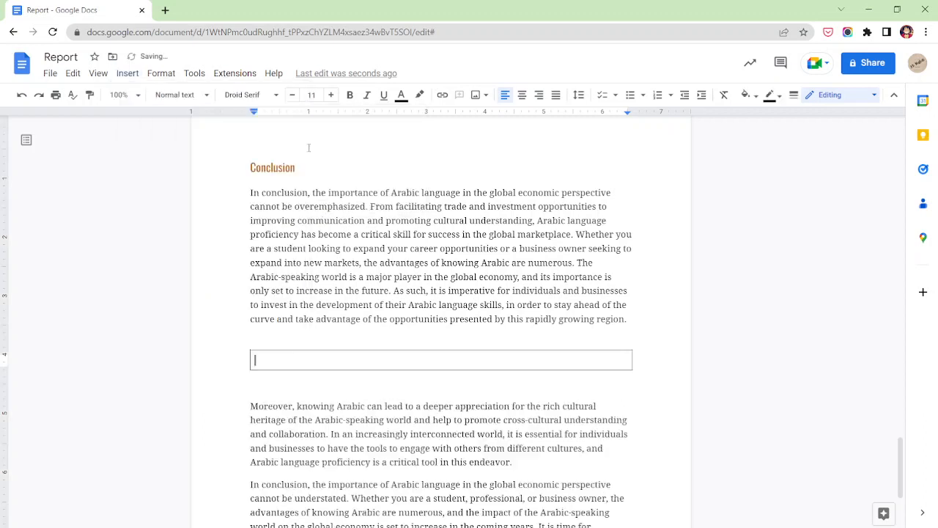
- Set the single-cell table's border width to 0 pt in its table properties
right_click(313, 353)
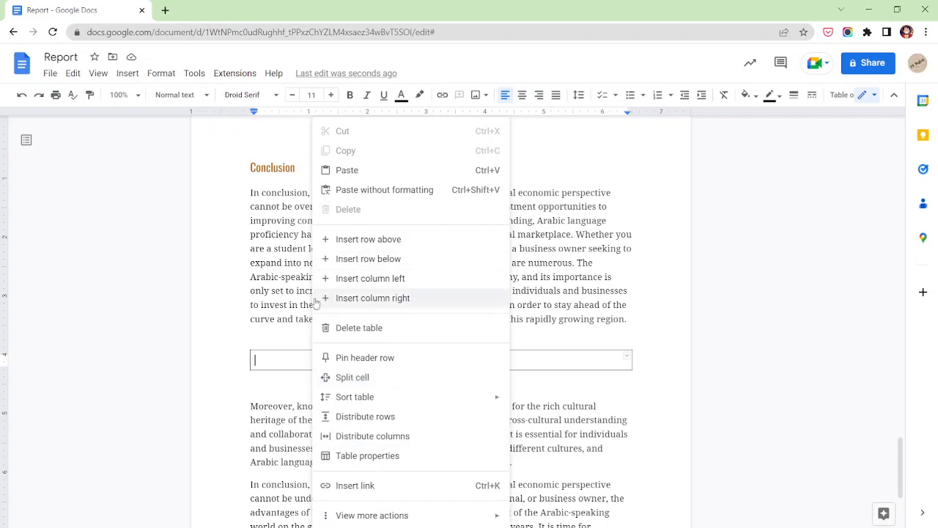
click(280, 364)
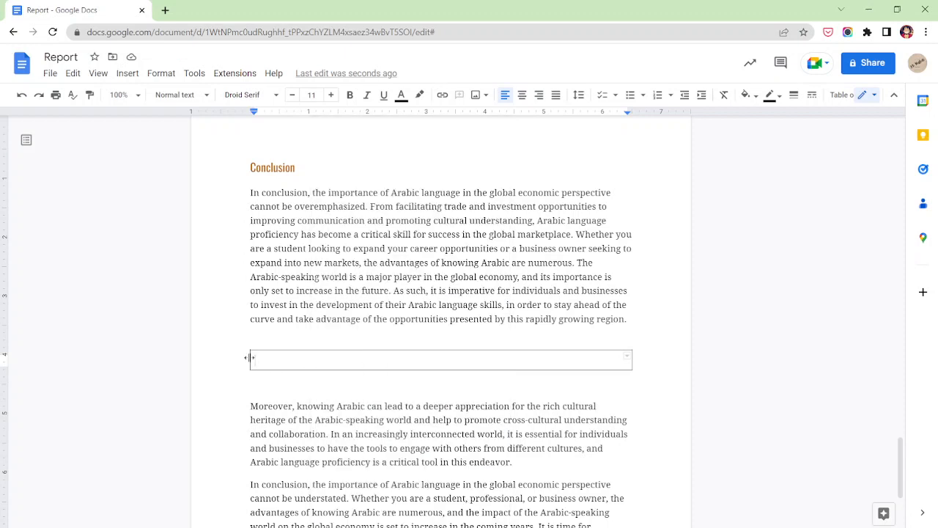
right_click(249, 358)
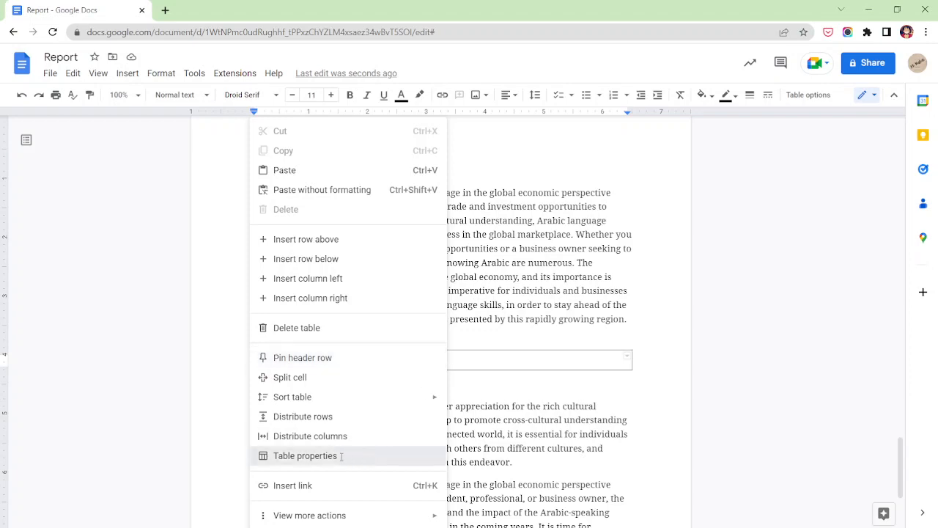
click(367, 455)
click(765, 249)
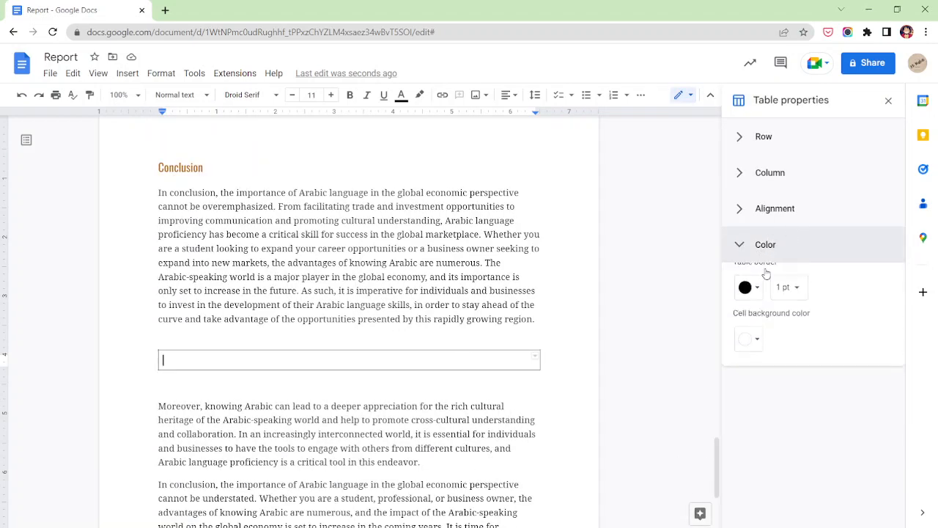
click(751, 304)
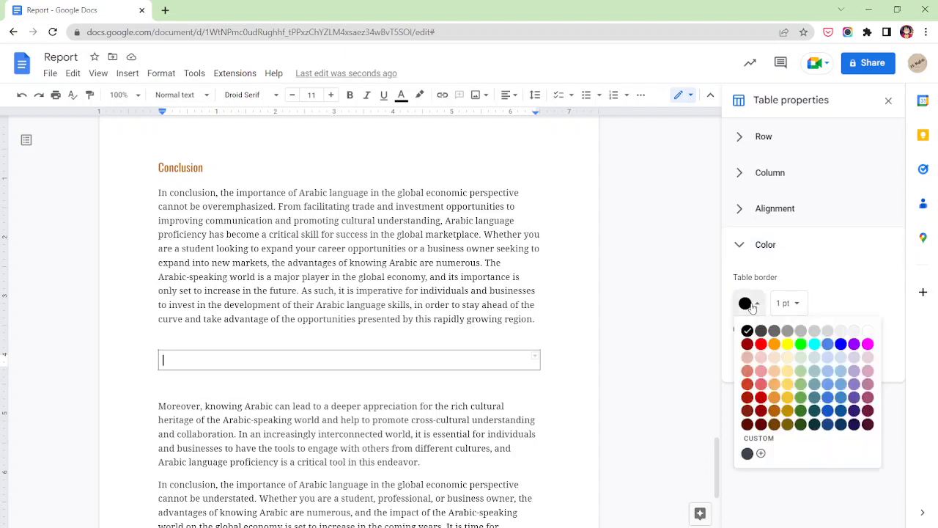
click(786, 303)
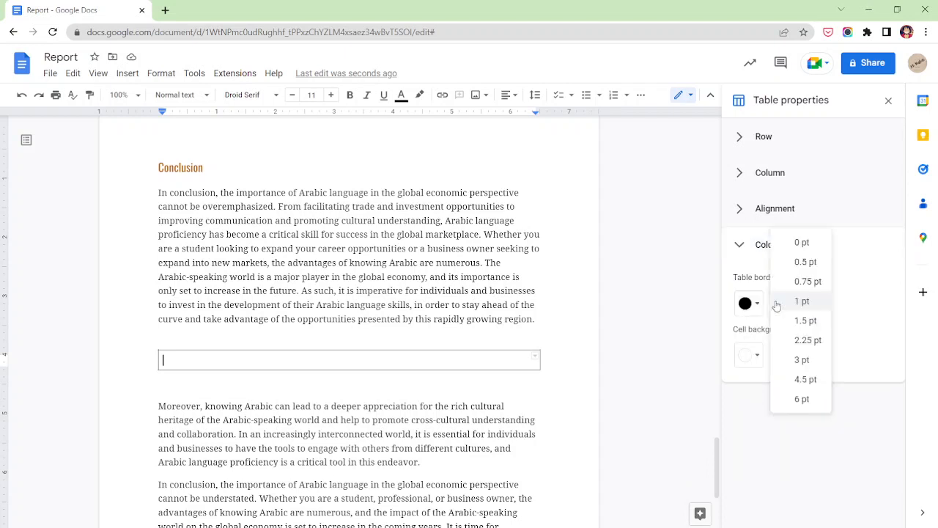
click(803, 242)
- Compare pale yellow and pale blue cell backgrounds for the table, settling on pale yellow (#fff2cc)
click(752, 356)
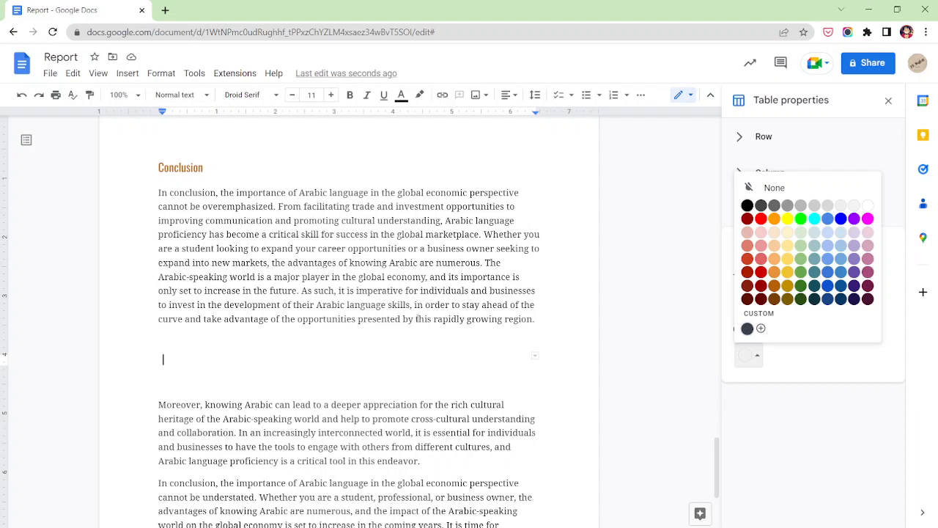
click(788, 233)
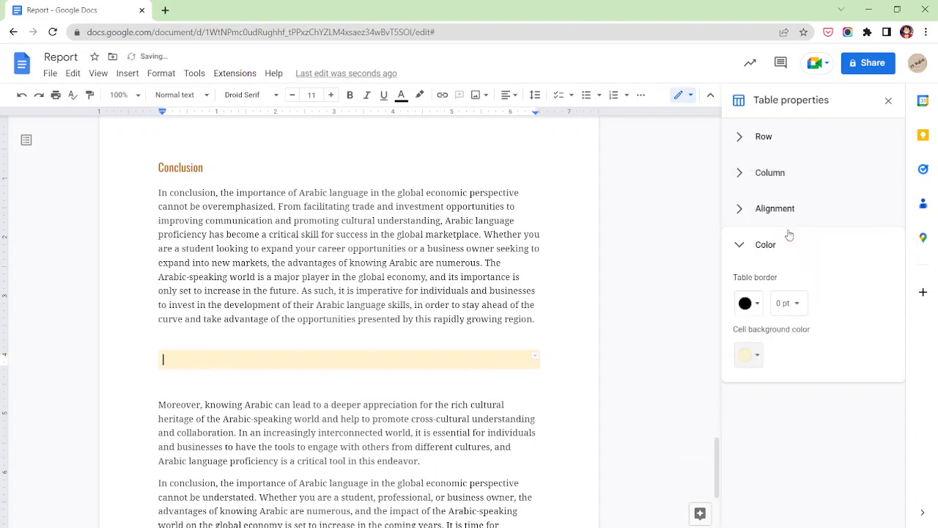
click(750, 357)
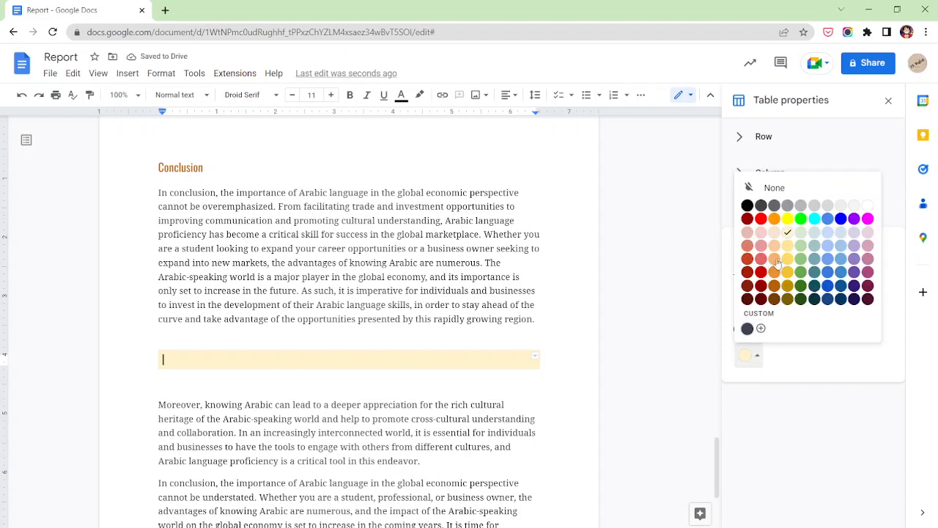
click(840, 233)
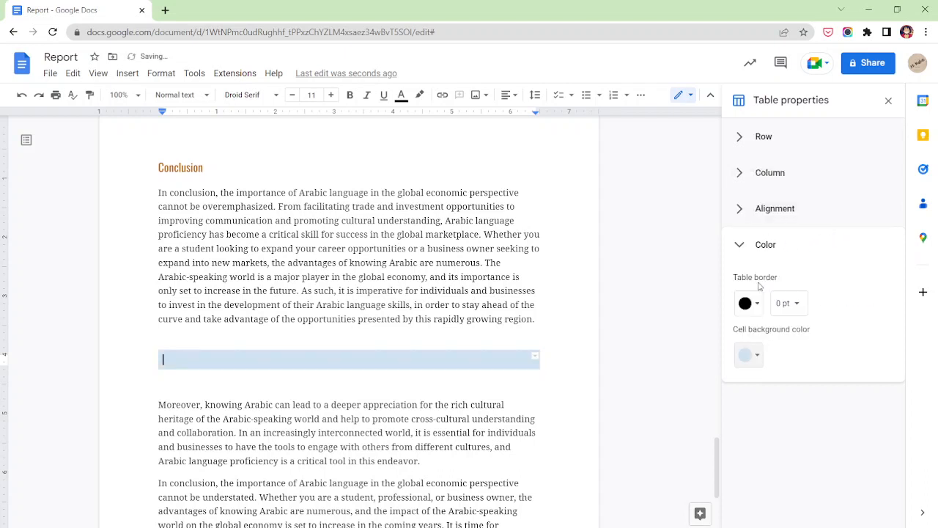
click(753, 358)
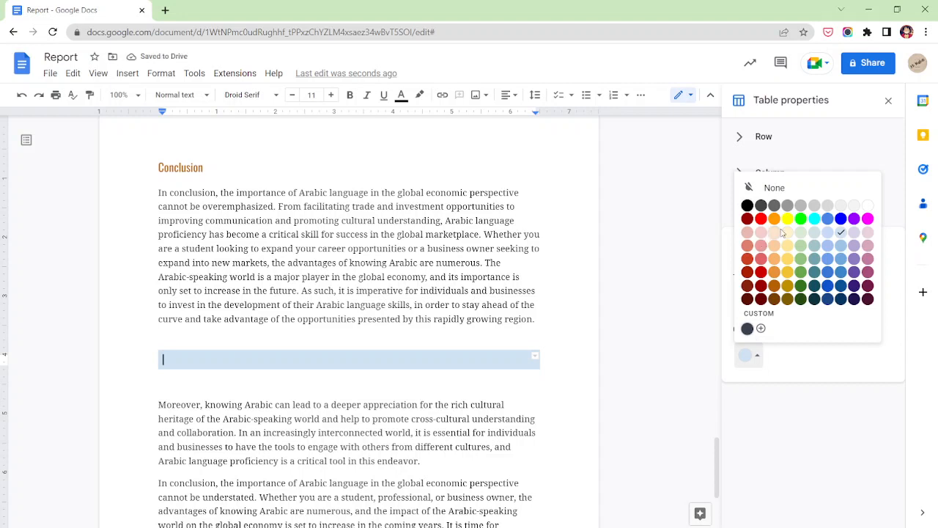
click(787, 233)
- Lighten the cell background slightly by applying a custom shade of the pale yellow
click(756, 357)
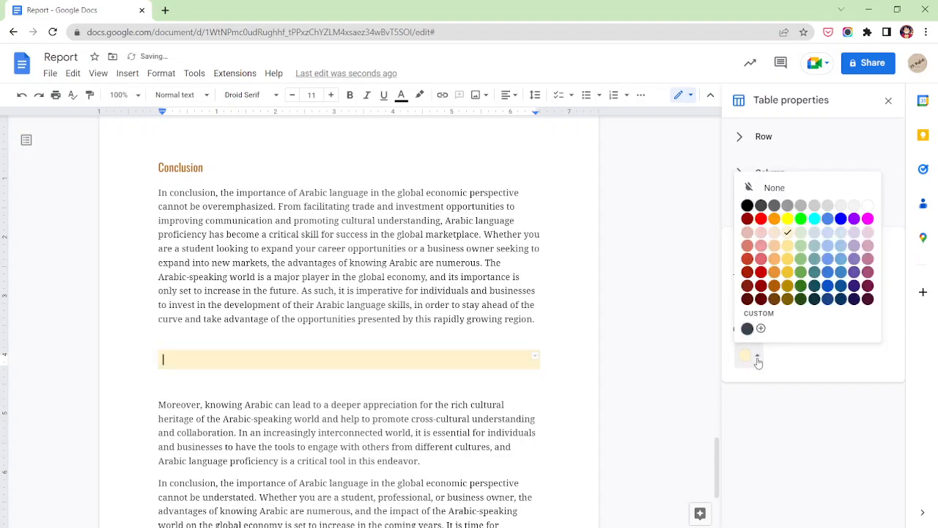
click(761, 328)
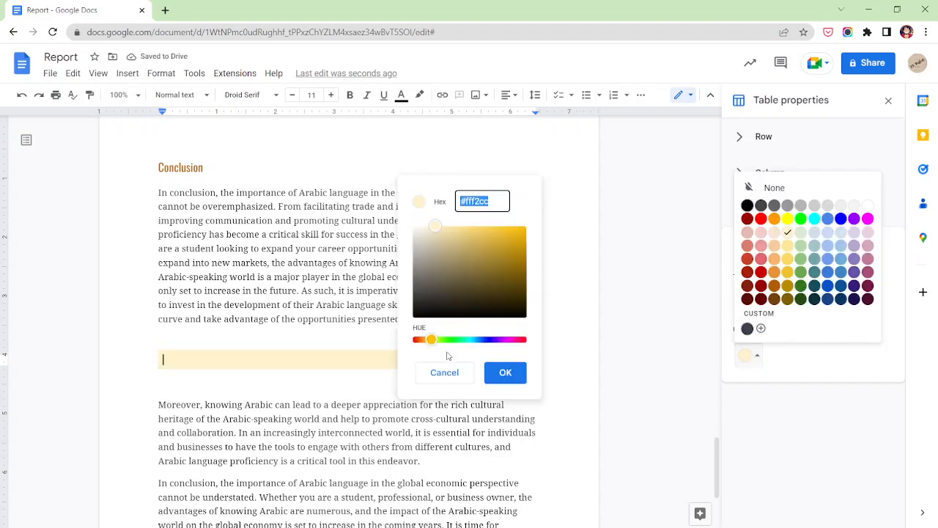
drag(434, 232, 428, 225)
click(505, 373)
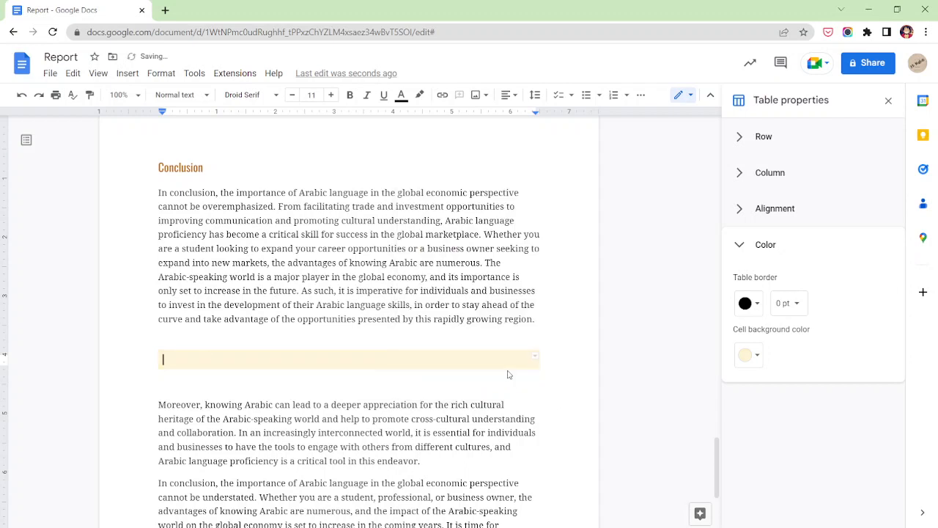
- Set the table alignment to Center in the alignment properties
click(755, 208)
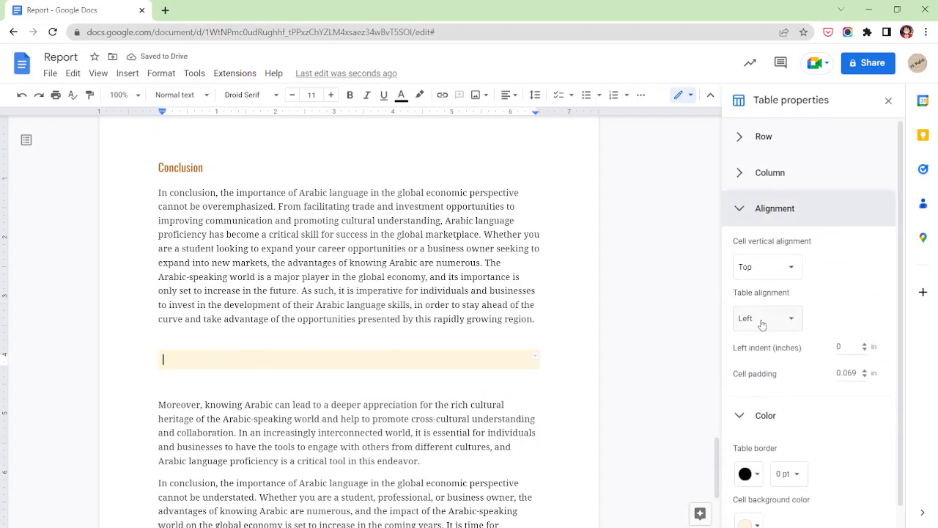
click(761, 325)
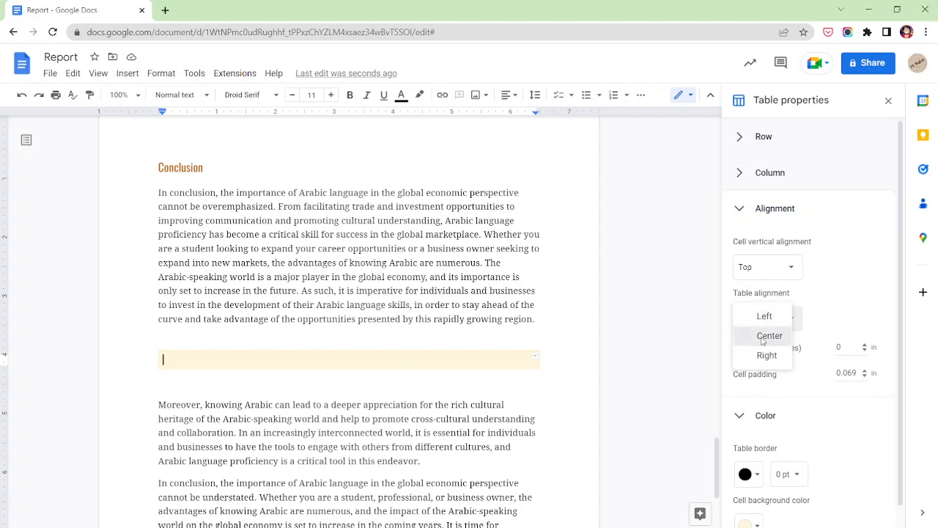
click(763, 336)
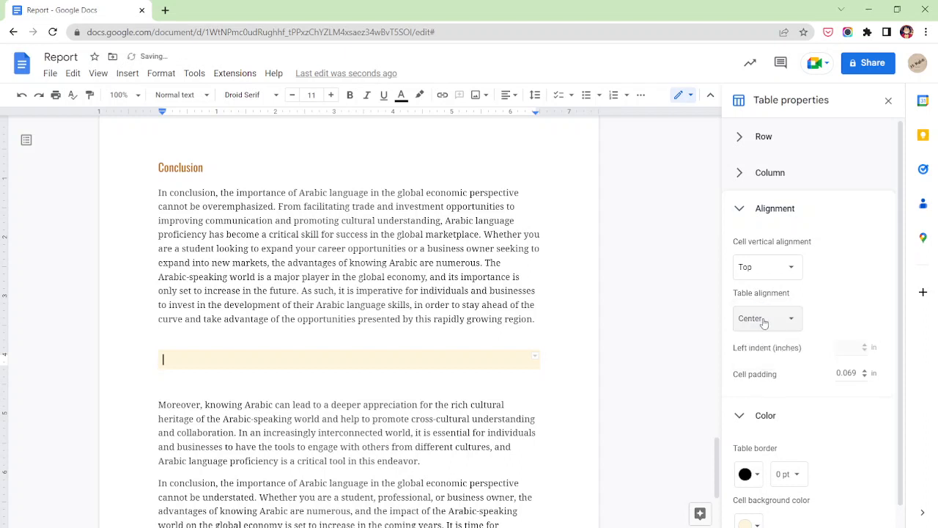
- Try Middle as the cell's vertical alignment and return it to Top
click(773, 270)
click(804, 269)
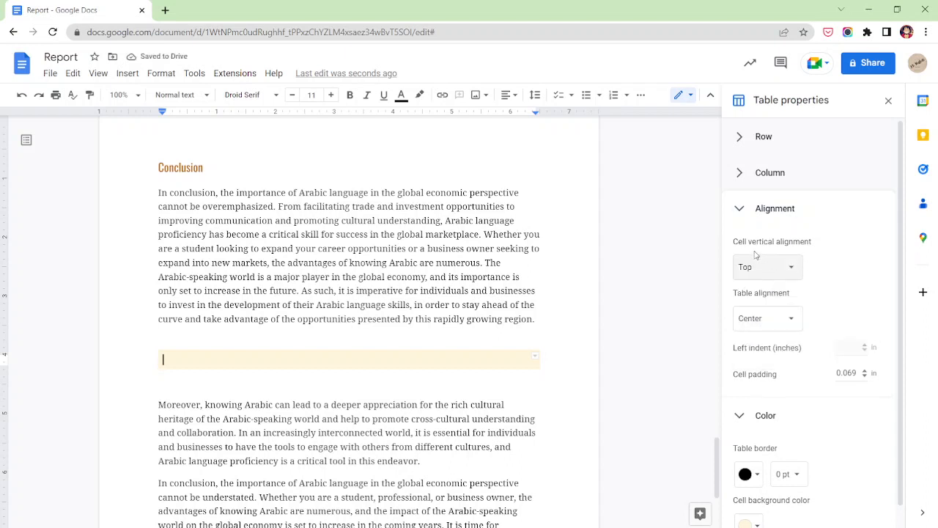
click(764, 266)
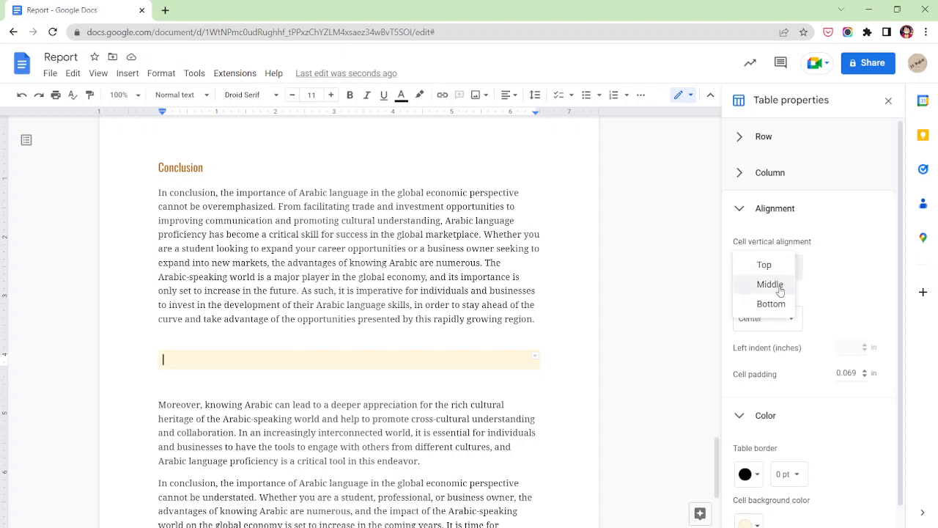
click(766, 286)
click(780, 278)
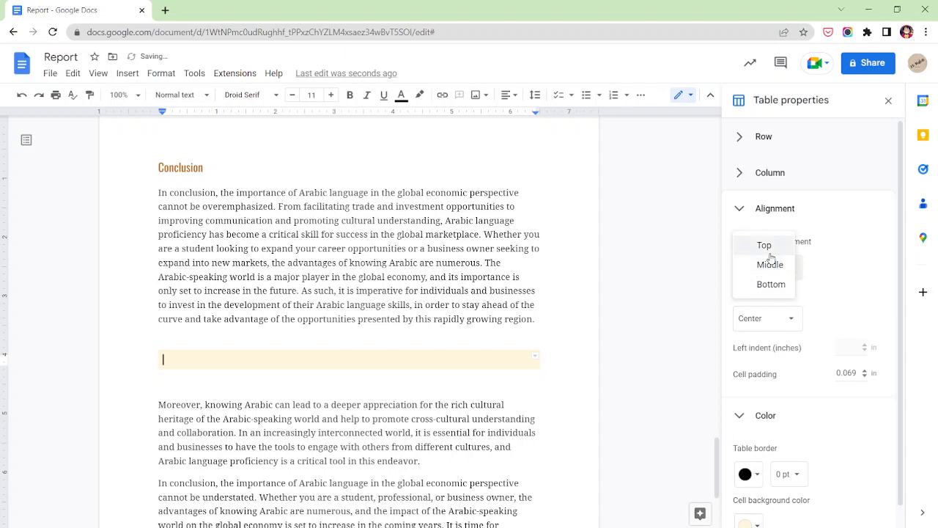
click(811, 285)
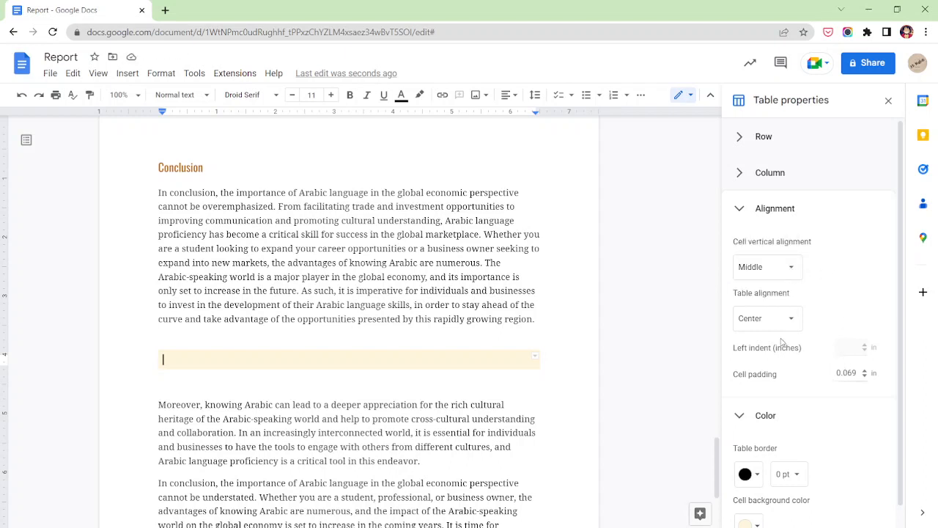
click(761, 274)
click(763, 245)
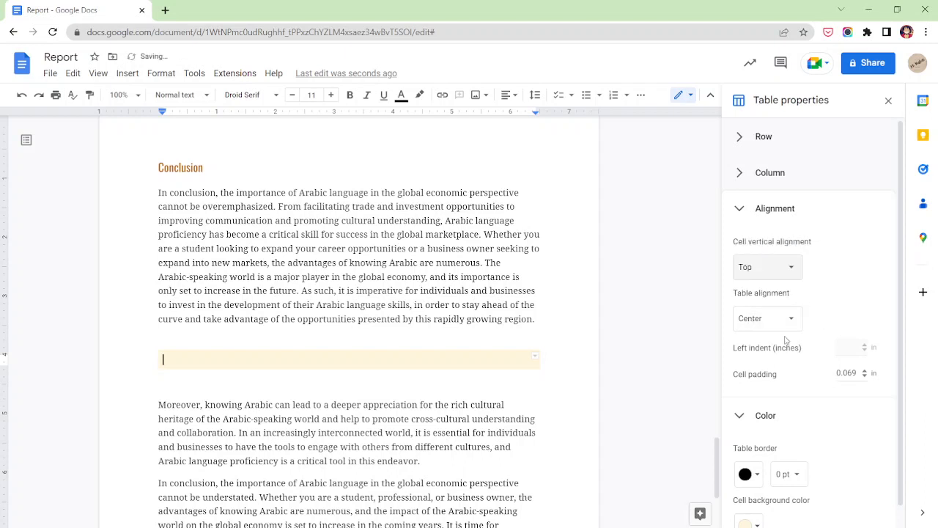
- Set the table's cell padding to 0.7 inches, after trying 0.5 inches
click(842, 376)
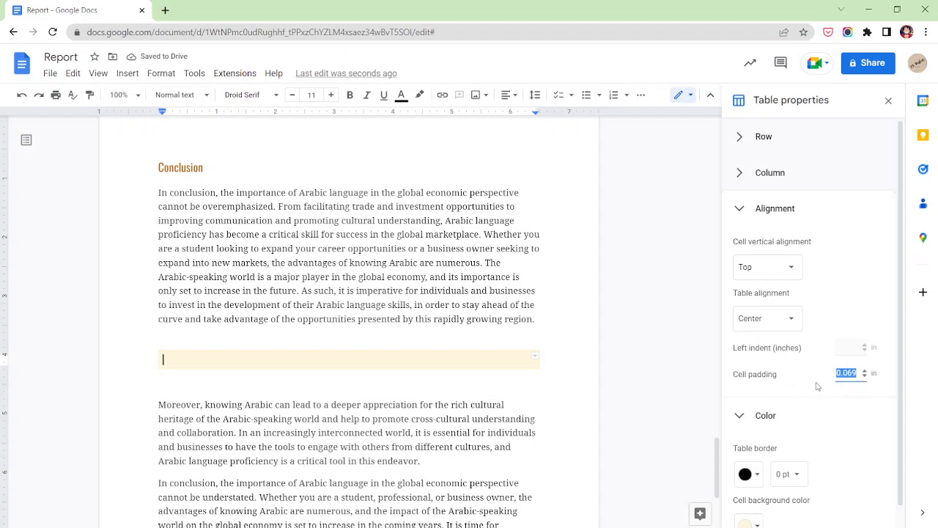
text(0.5)
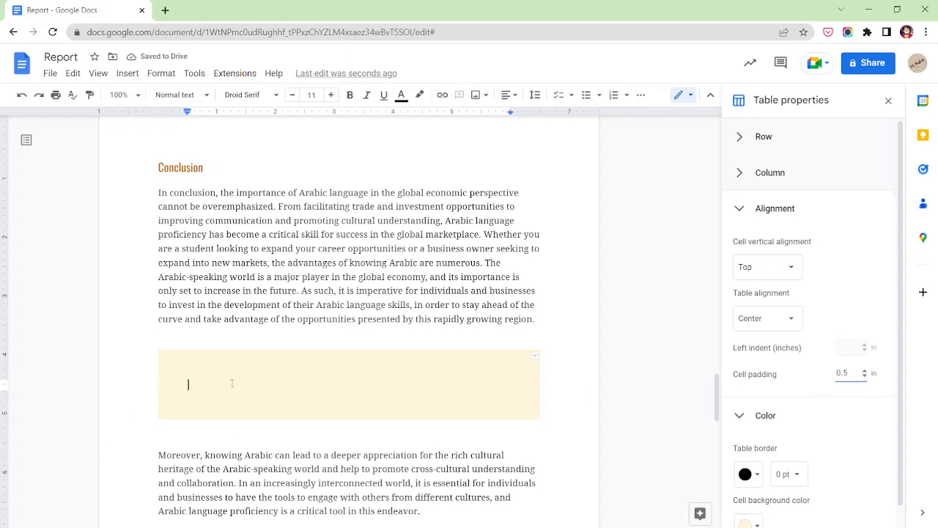
key(BackSpace)
text(7)
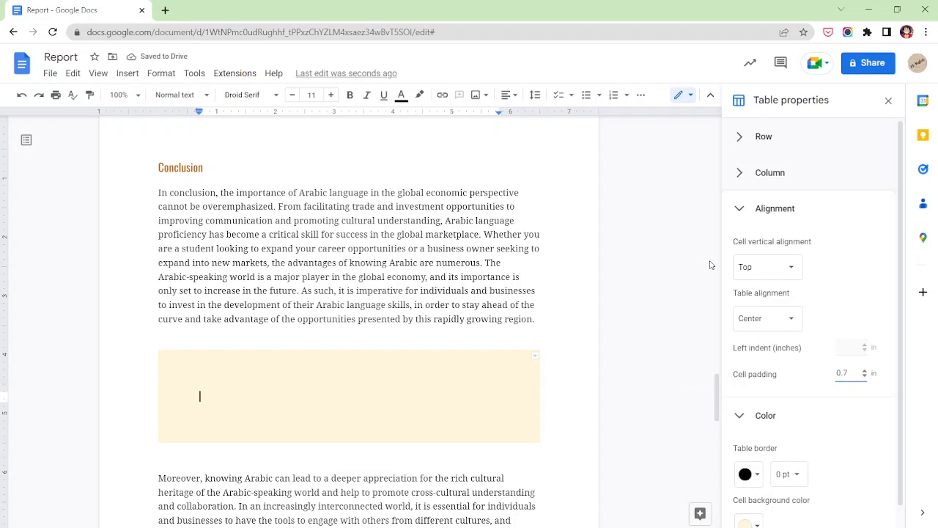
- Fill the cell with "Language is the blood of the soul into which thoughts run and out of which they grow." and, below, "- Oliver Wendell Holmes Sr."
click(770, 209)
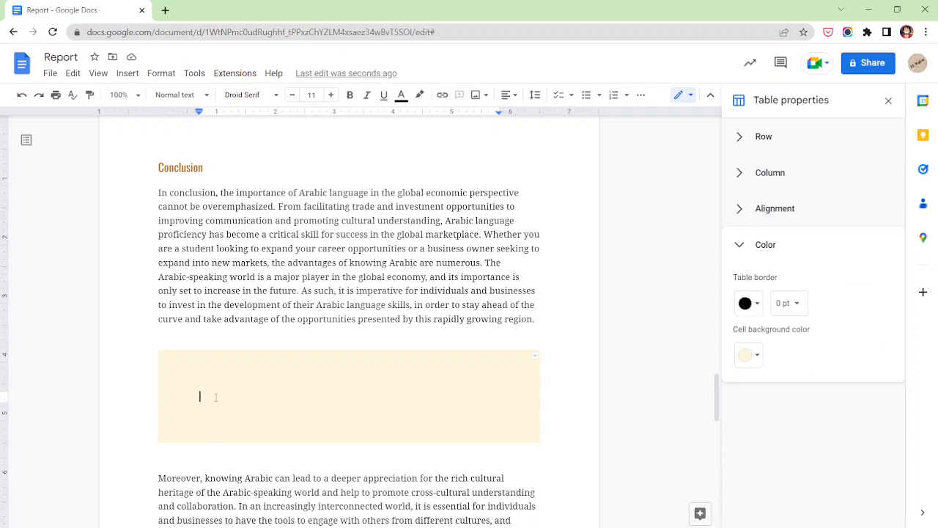
text("Language is the blood of the soul into which thoughts run and out of which they grow.")
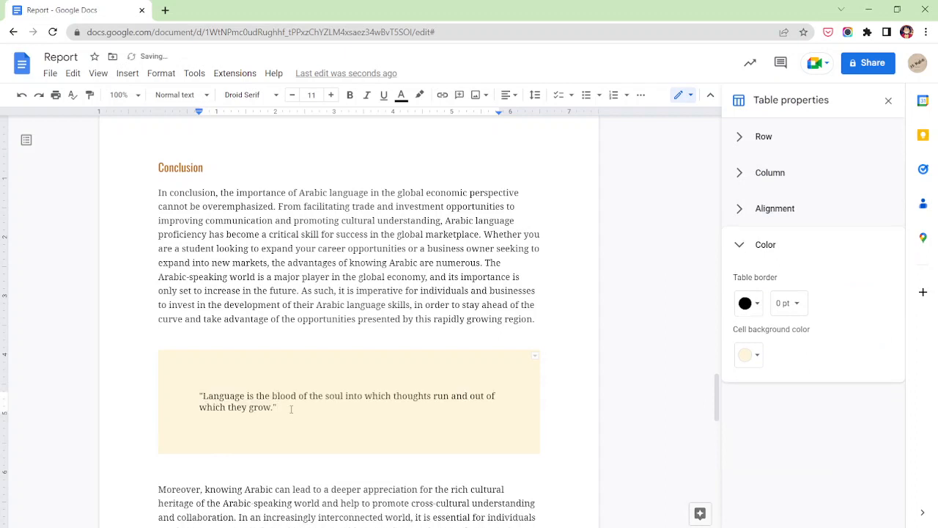
key(Return)
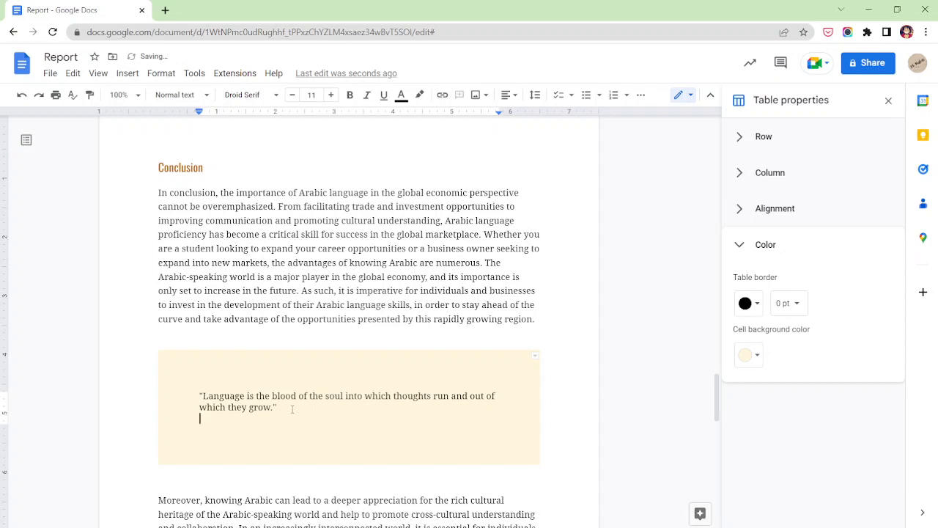
text(-)
text(Oliver Wendell Holmes Sr.)
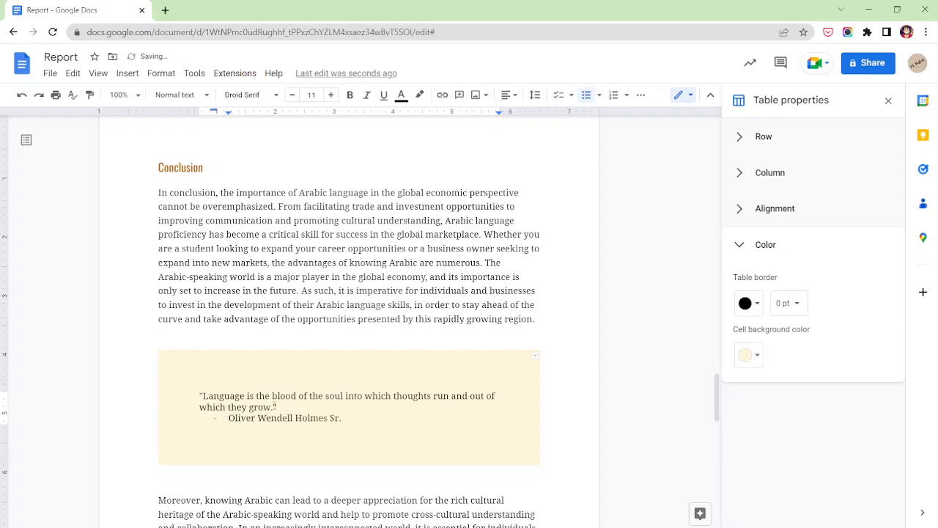
- Set the quote sentence in the colored cell to font size 14, after trying 15, and italicize it
triple_click(288, 405)
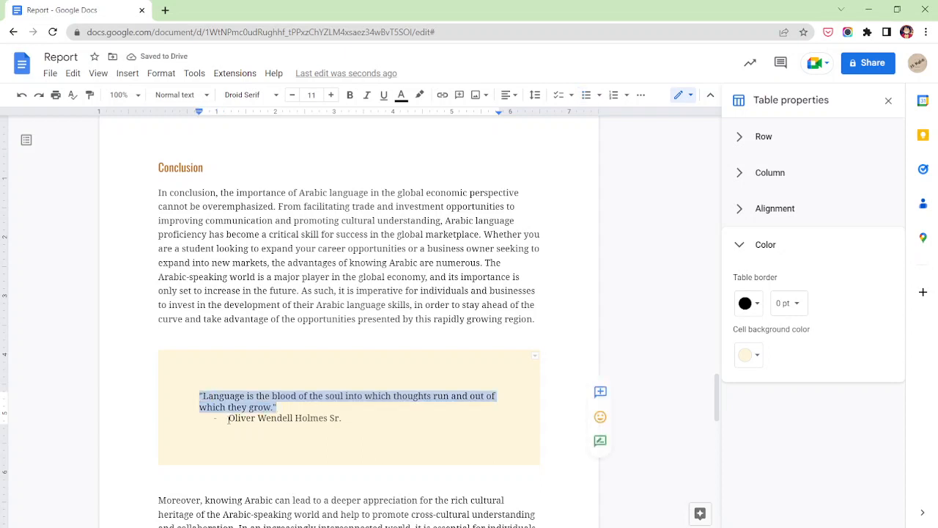
click(228, 419)
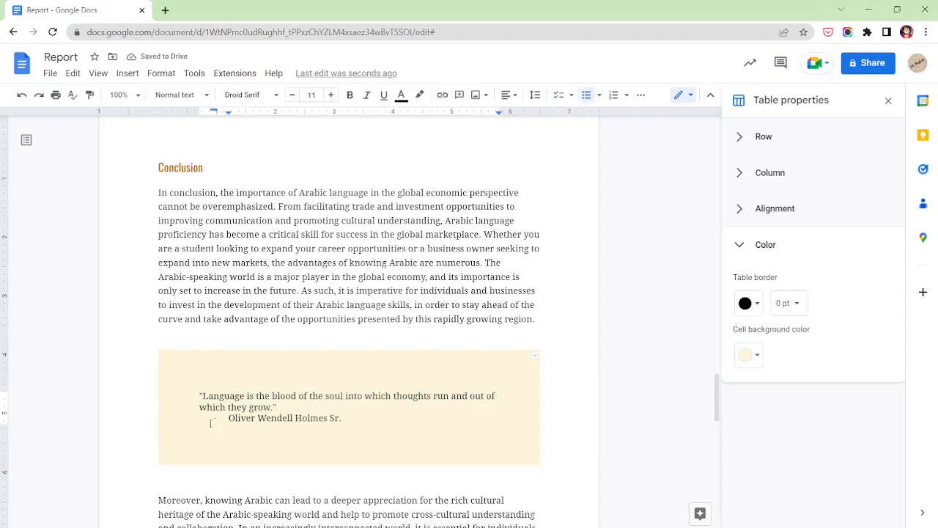
drag(276, 407, 199, 396)
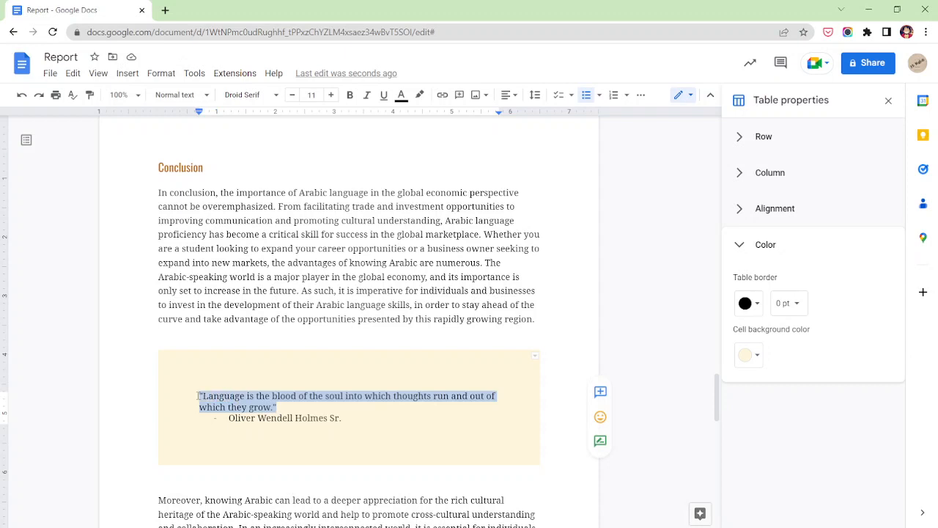
click(330, 95)
click(331, 94)
click(330, 95)
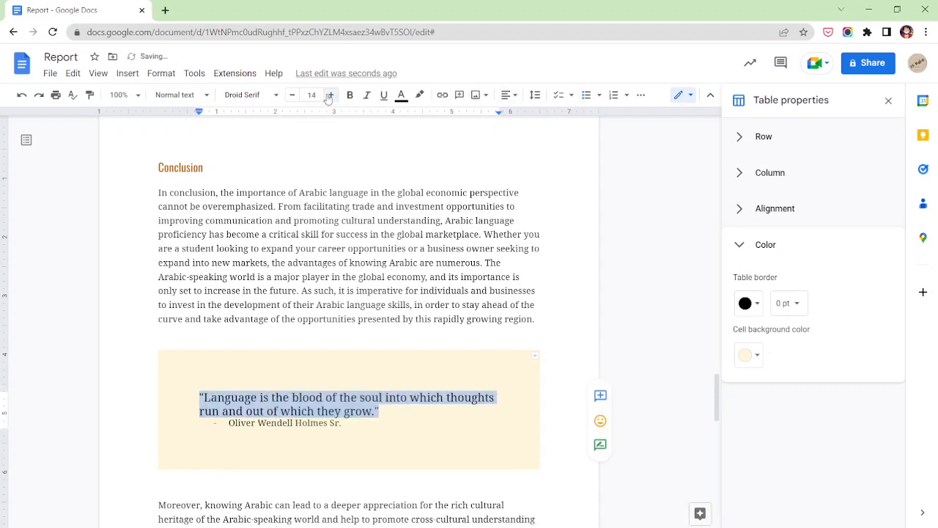
click(330, 95)
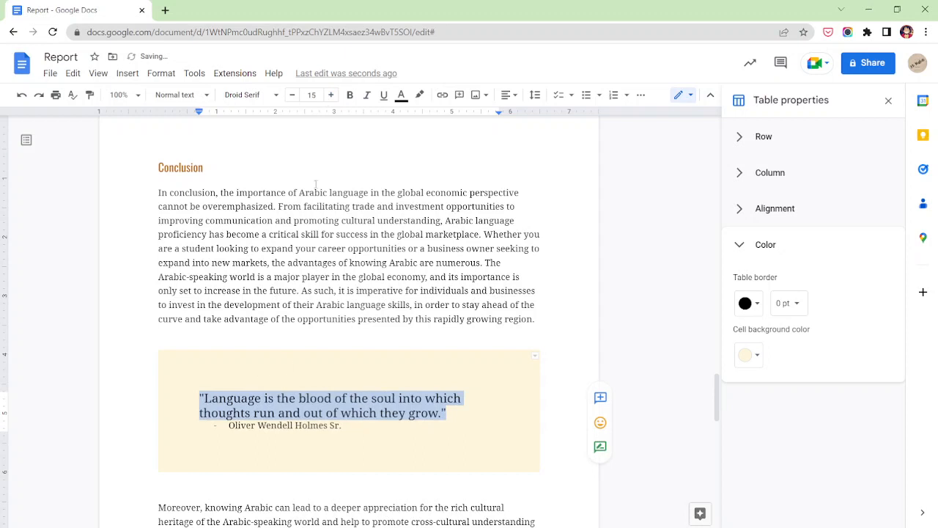
click(291, 95)
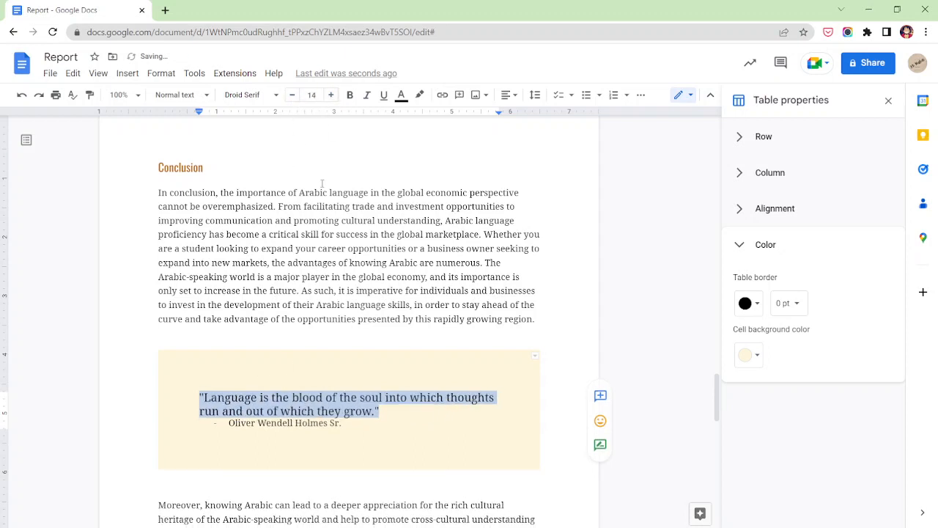
click(365, 95)
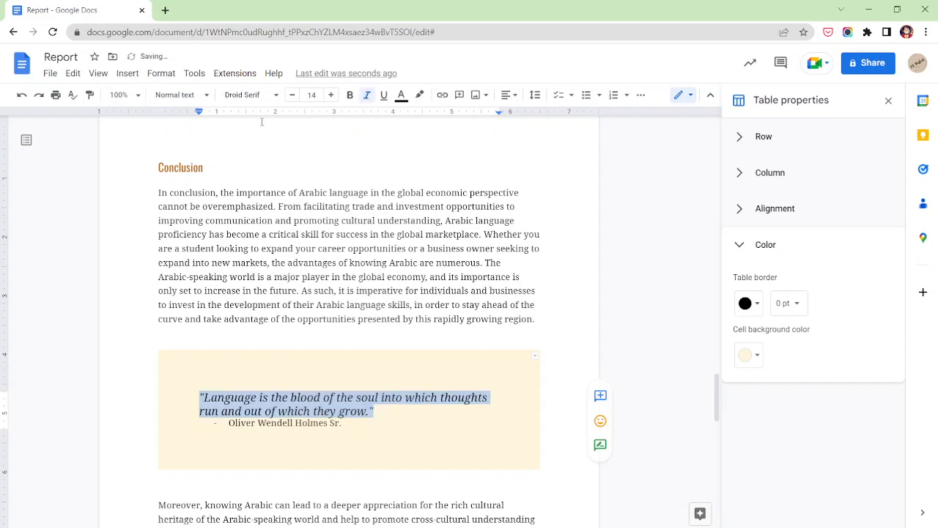
- Change the quote sentence's font to Times New Roman, after trying Roboto and Poppins
click(253, 95)
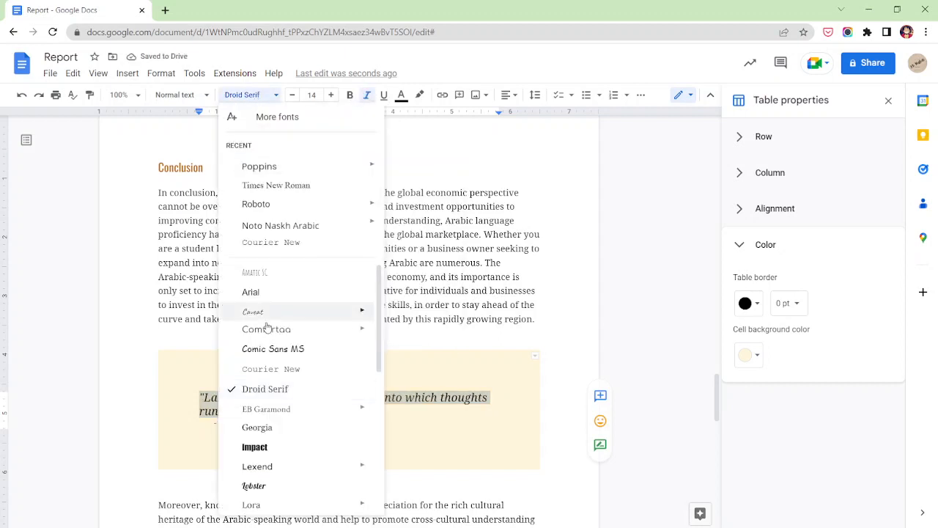
click(259, 203)
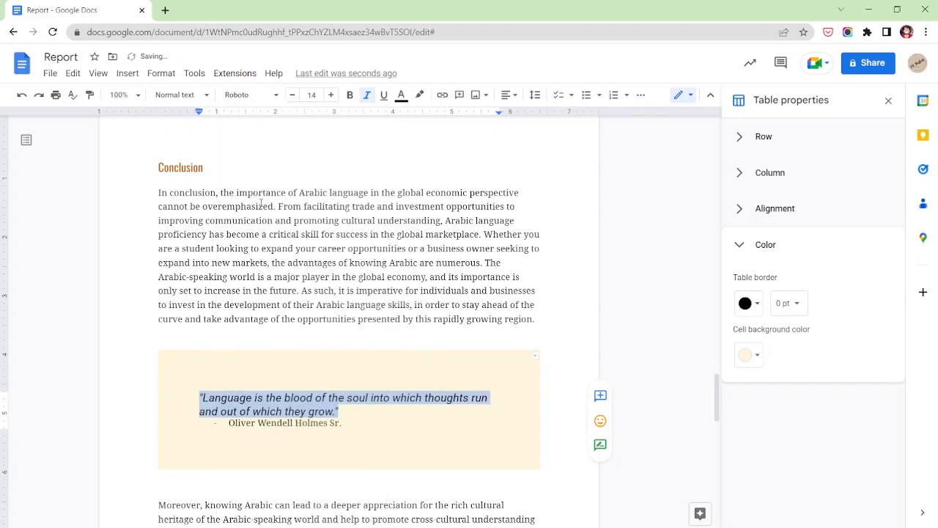
click(253, 95)
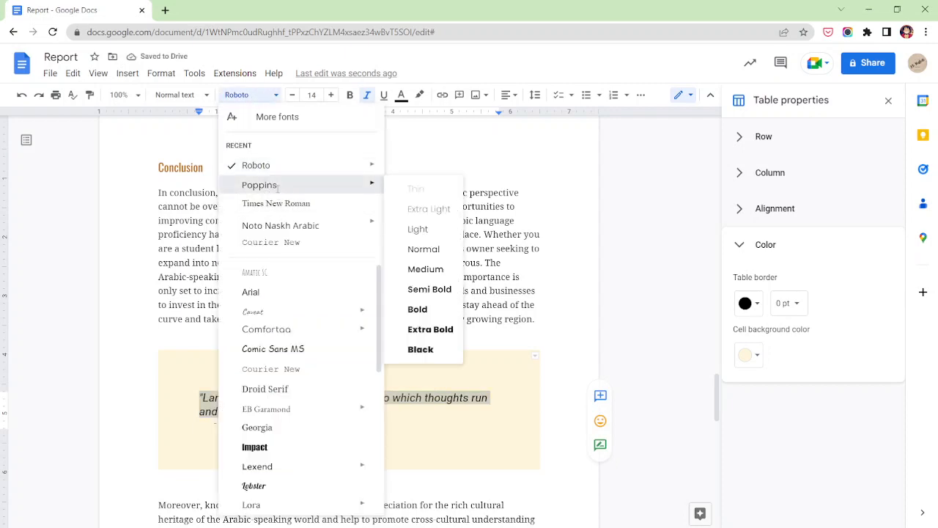
click(277, 192)
click(250, 95)
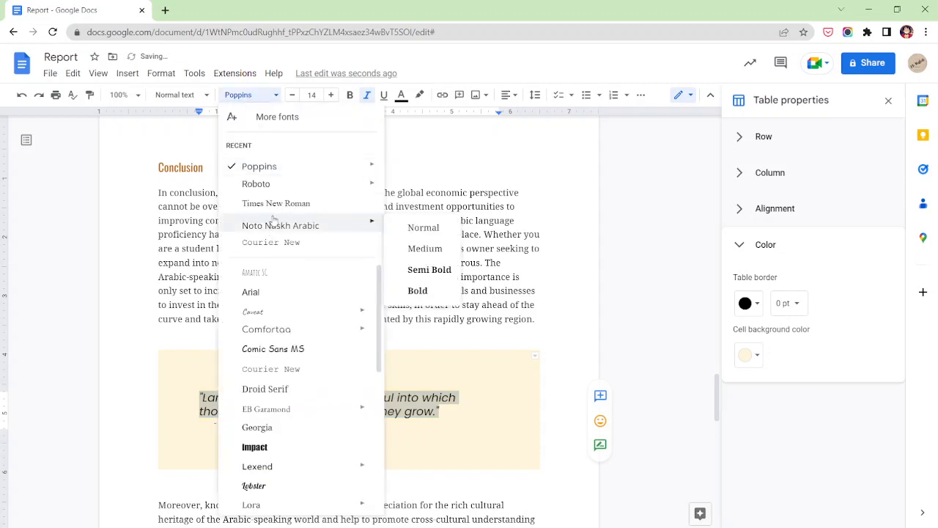
click(277, 203)
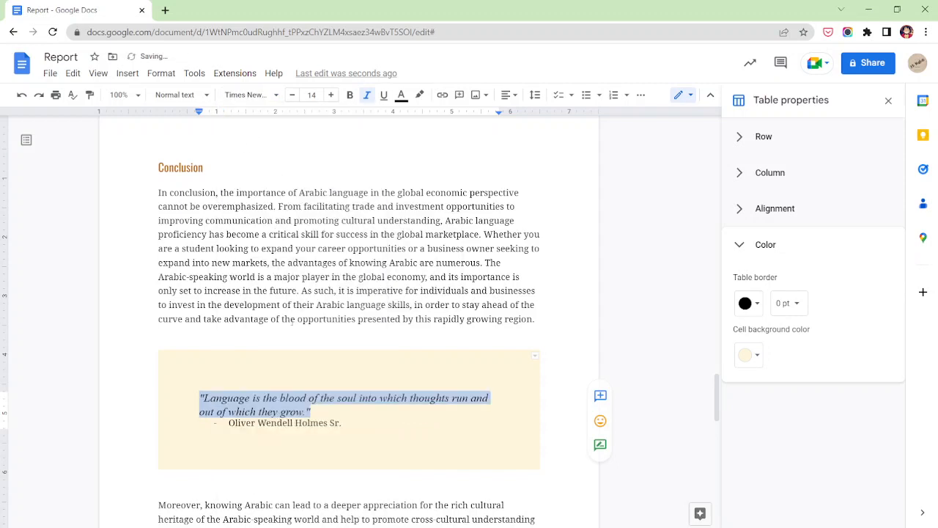
- Increase the quote sentence's font size to 16 and deselect the table to view the finished block quote
click(331, 96)
click(331, 95)
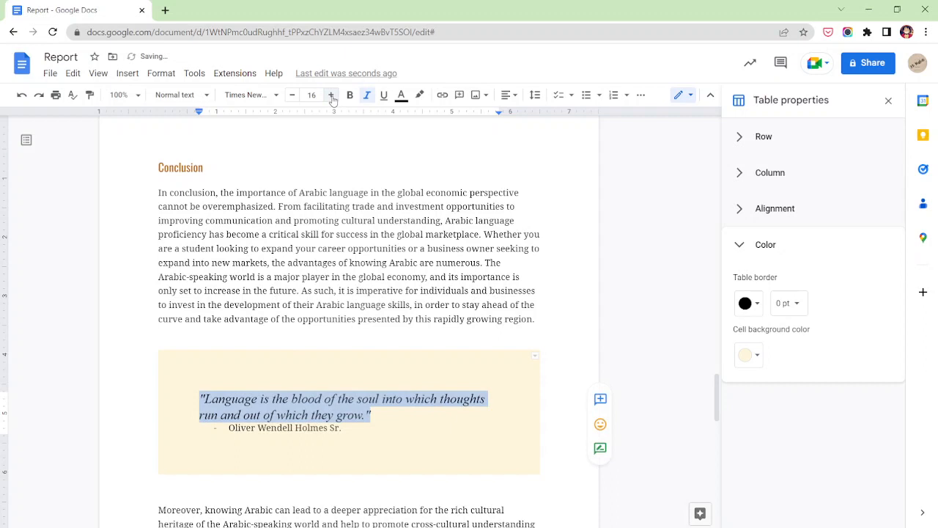
click(435, 431)
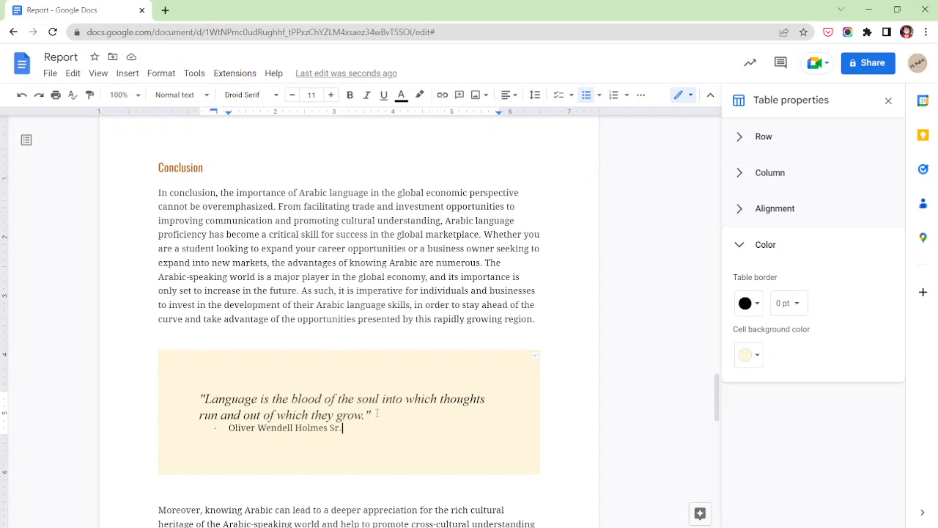
scroll(365, 355, down, 1)
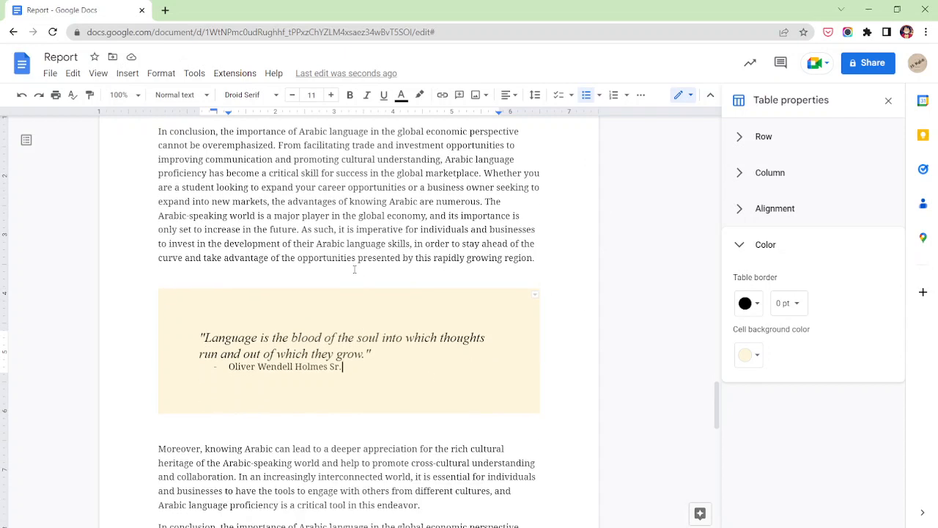
click(358, 265)
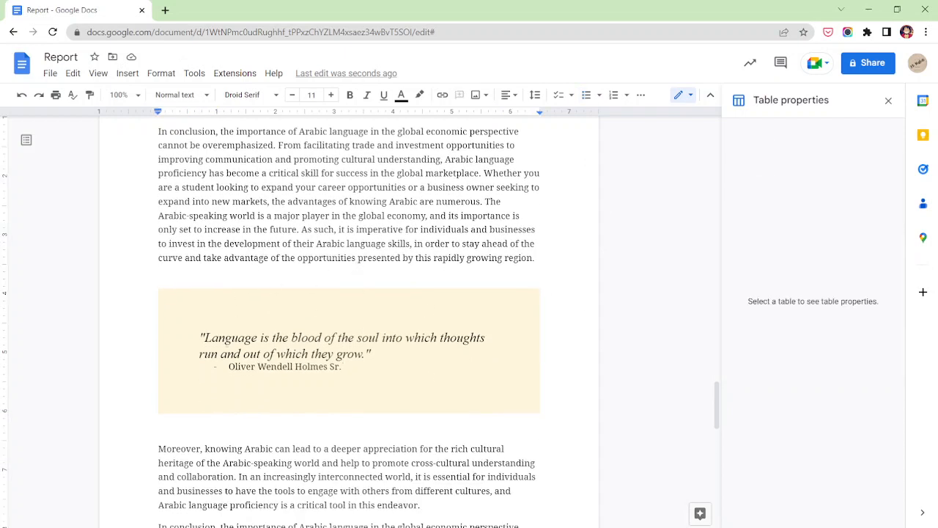